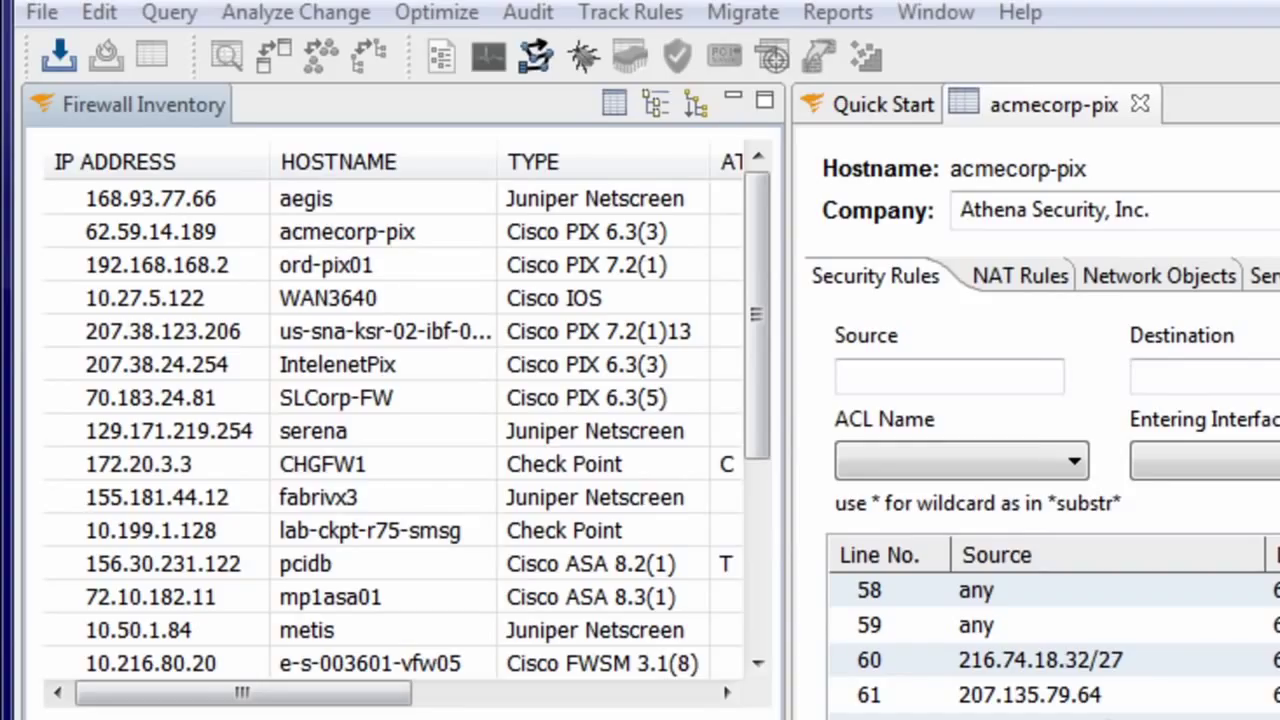
Compare the firewall inventory's outline and table views, and list the import methods available for adding a device.
click(648, 101)
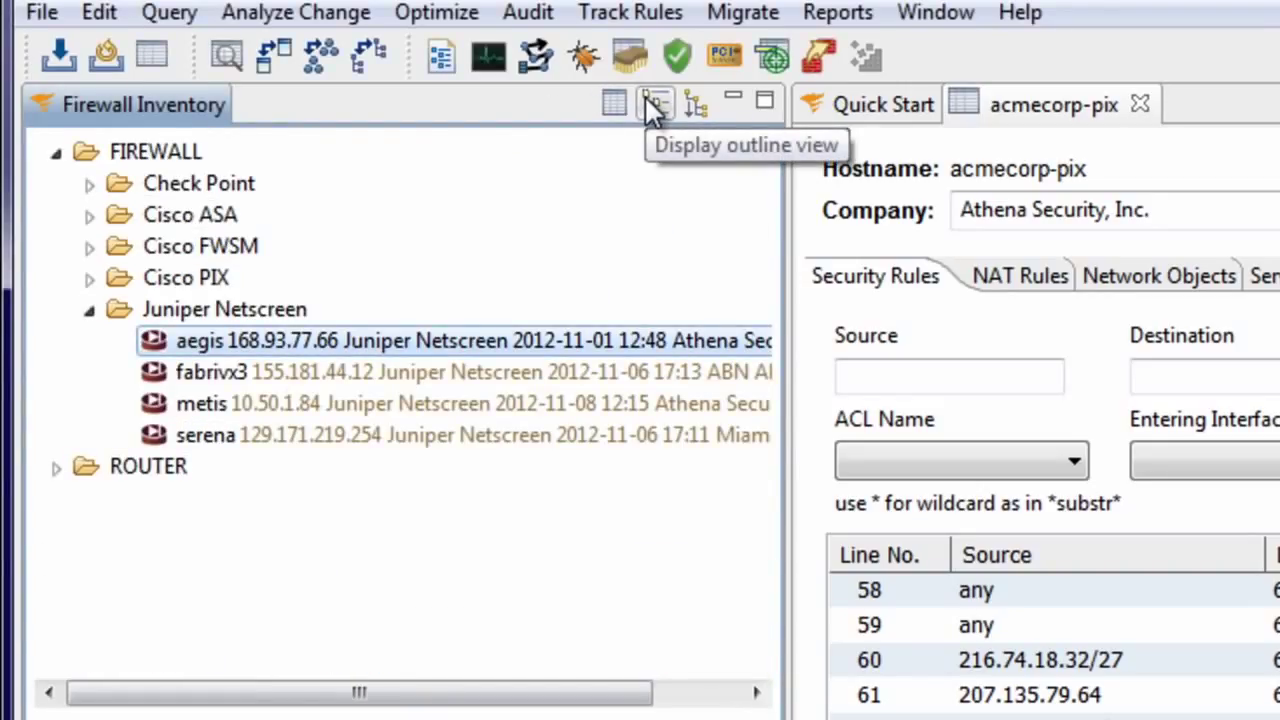
click(617, 104)
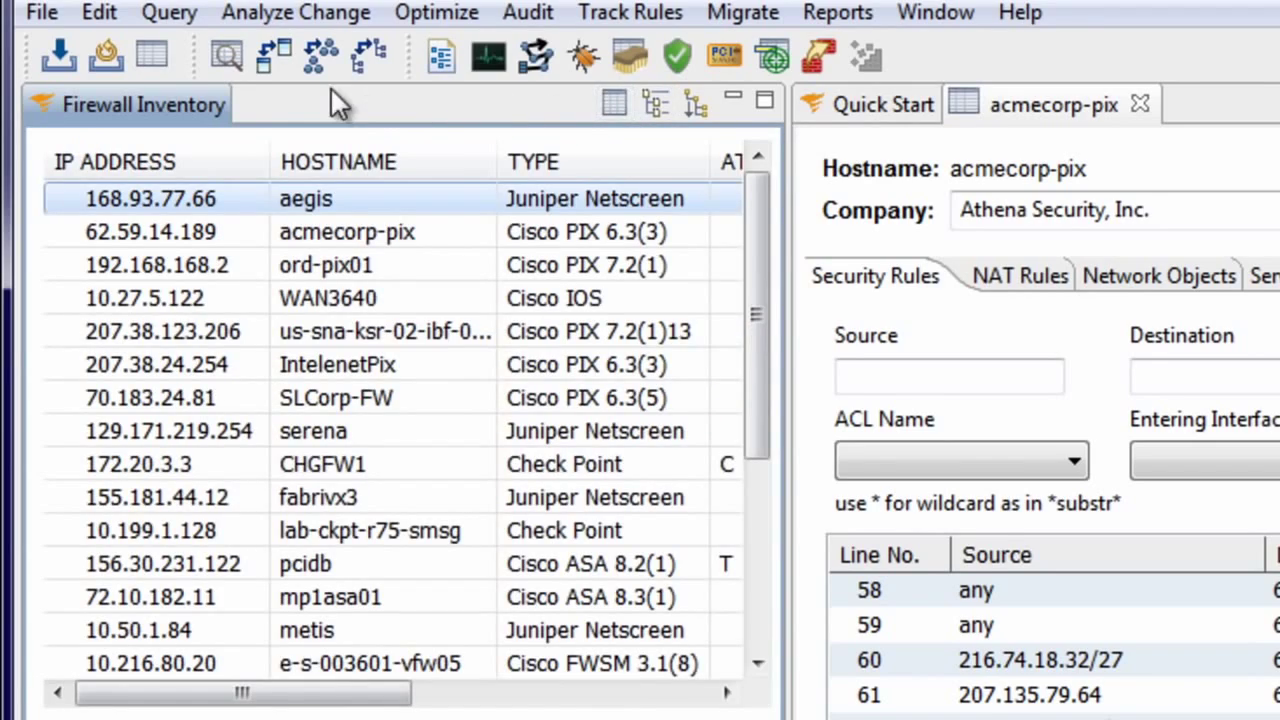
click(57, 55)
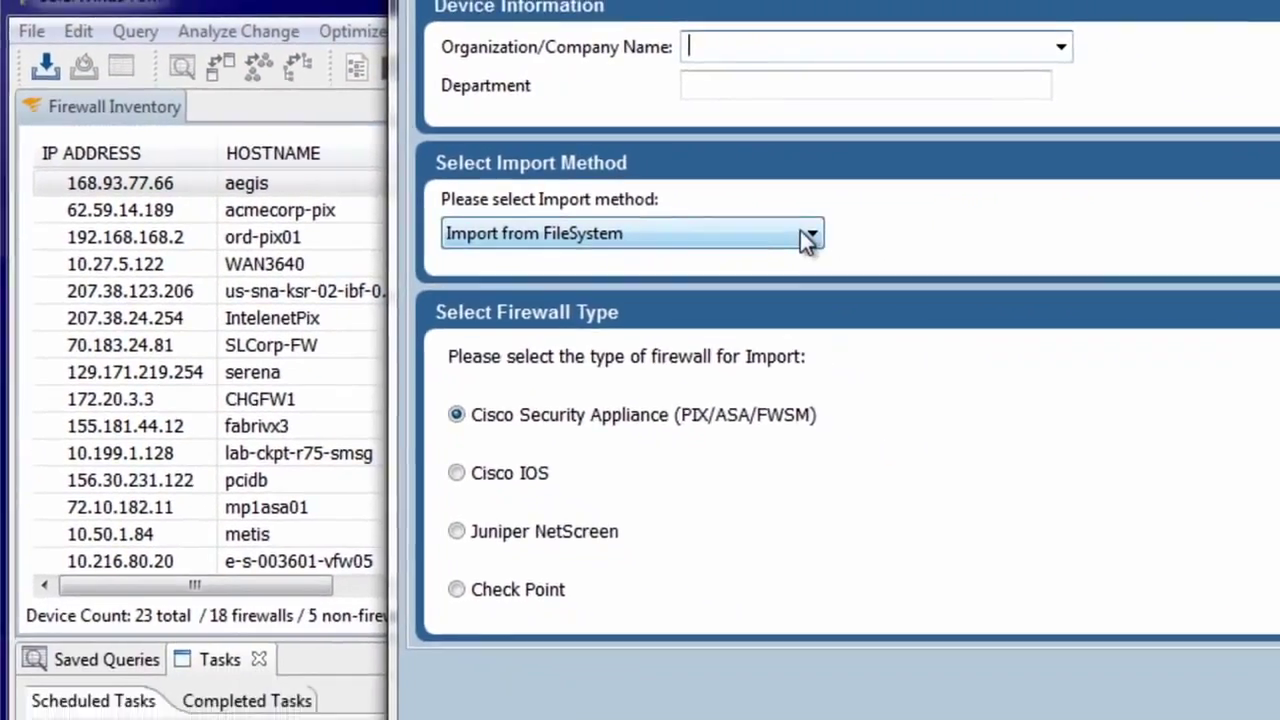
click(806, 234)
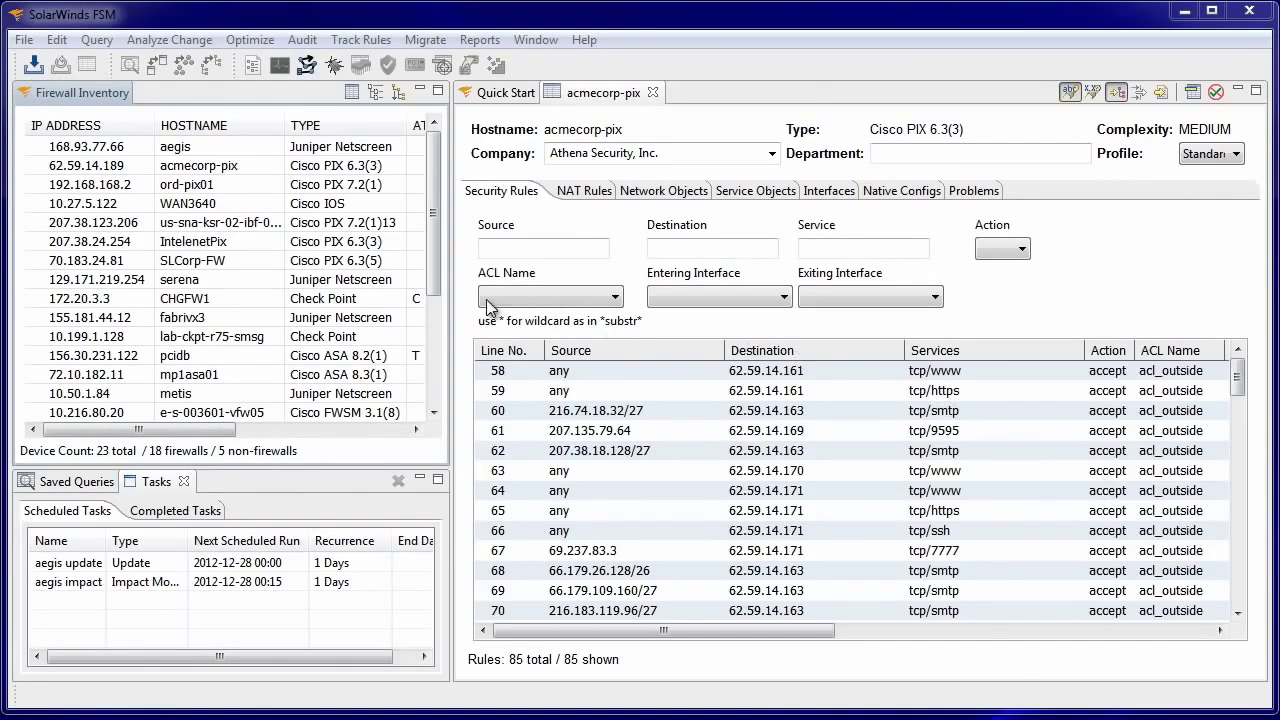
Open the IntelenetPix firewall and review its security rules across all columns, including the CLI entries.
double_click(226, 241)
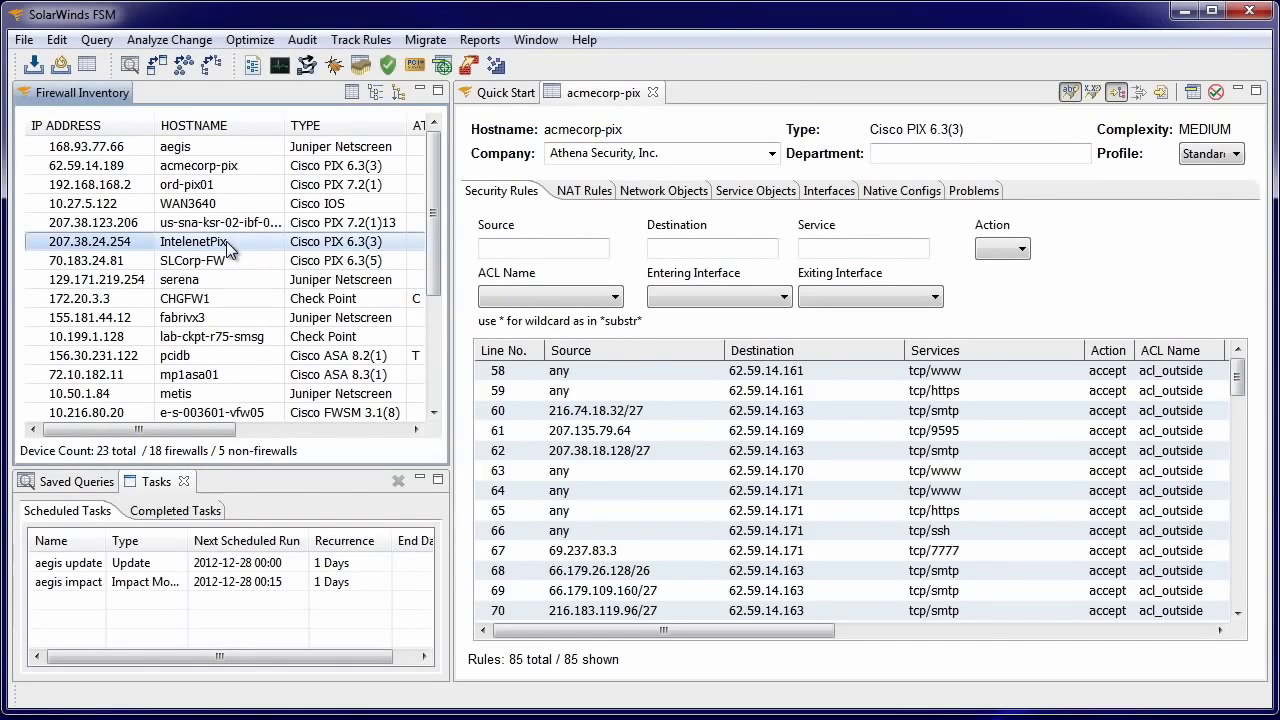
click(1192, 92)
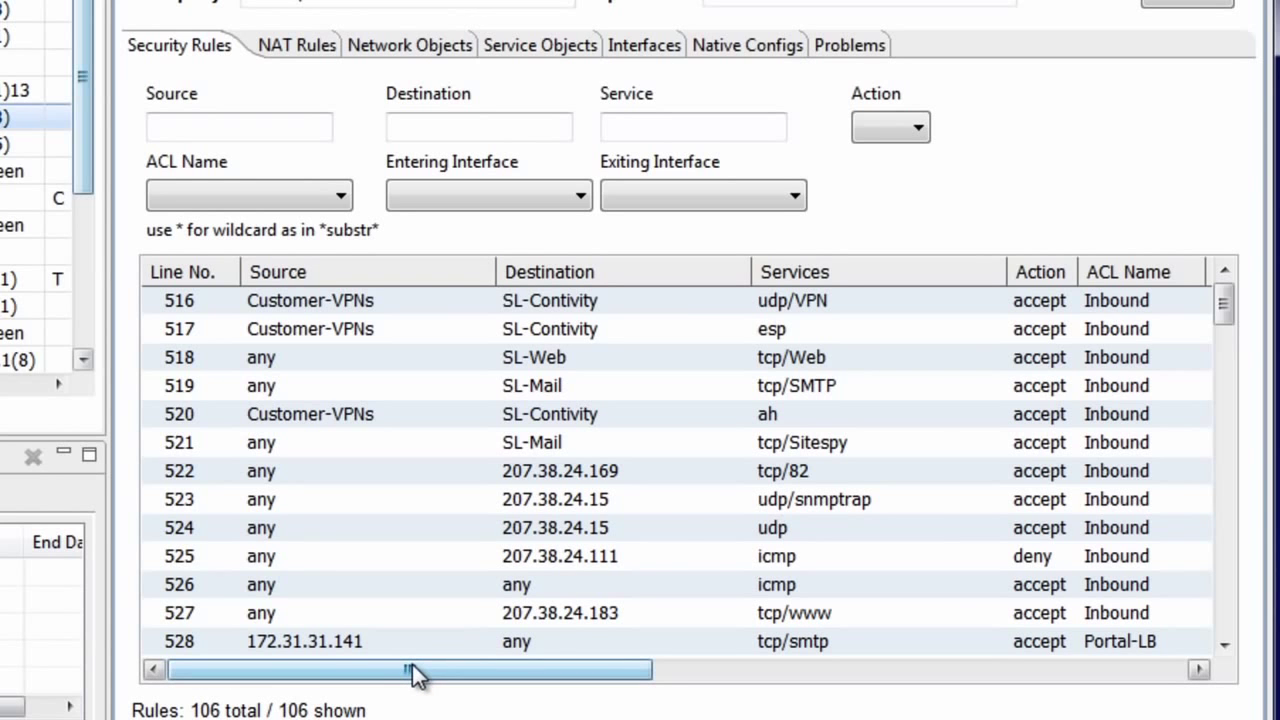
drag(412, 664, 973, 670)
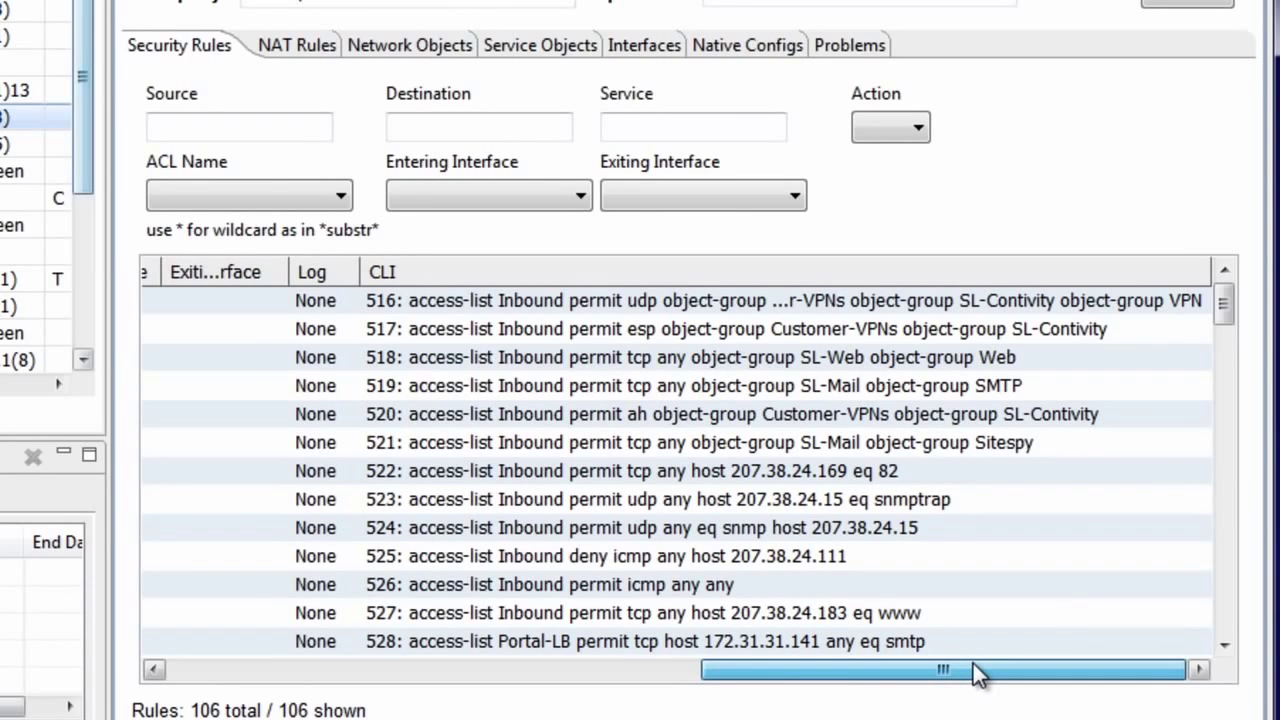
drag(973, 663, 439, 668)
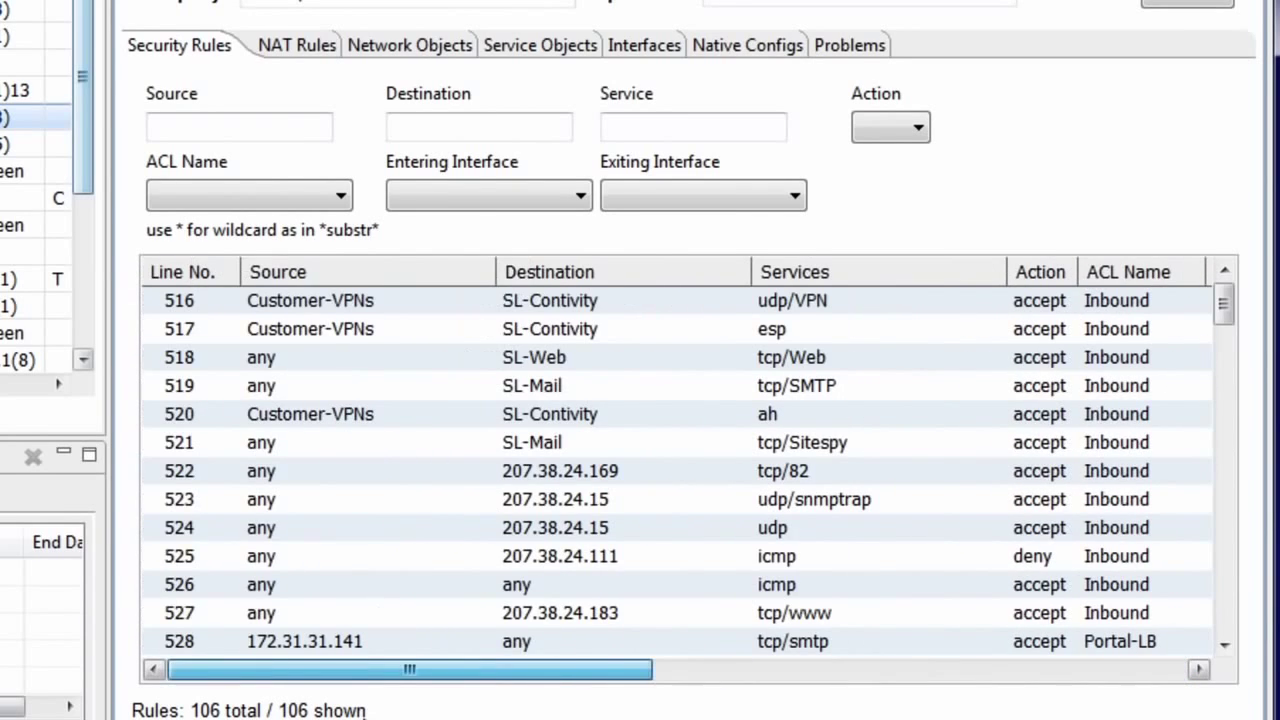
Filter the IntelenetPix security rules to destinations matching sl* and inspect the SL-Web destination.
click(440, 128)
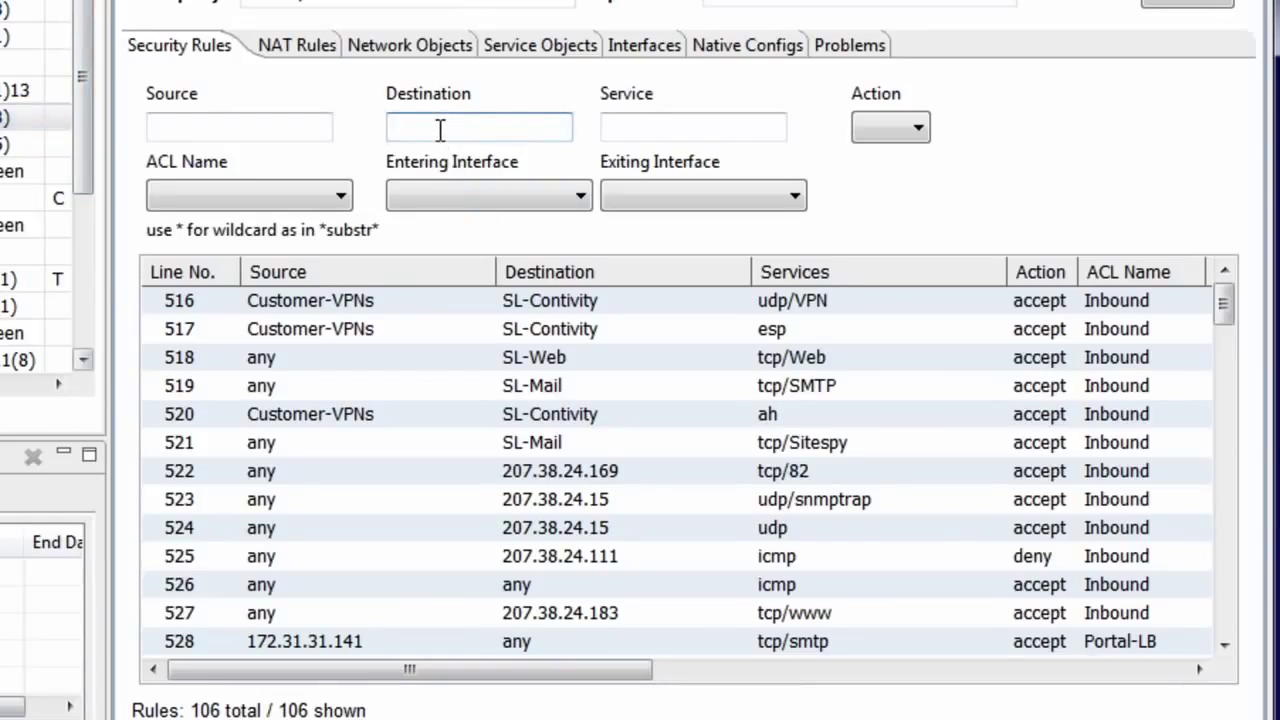
text(sl*)
key(Return)
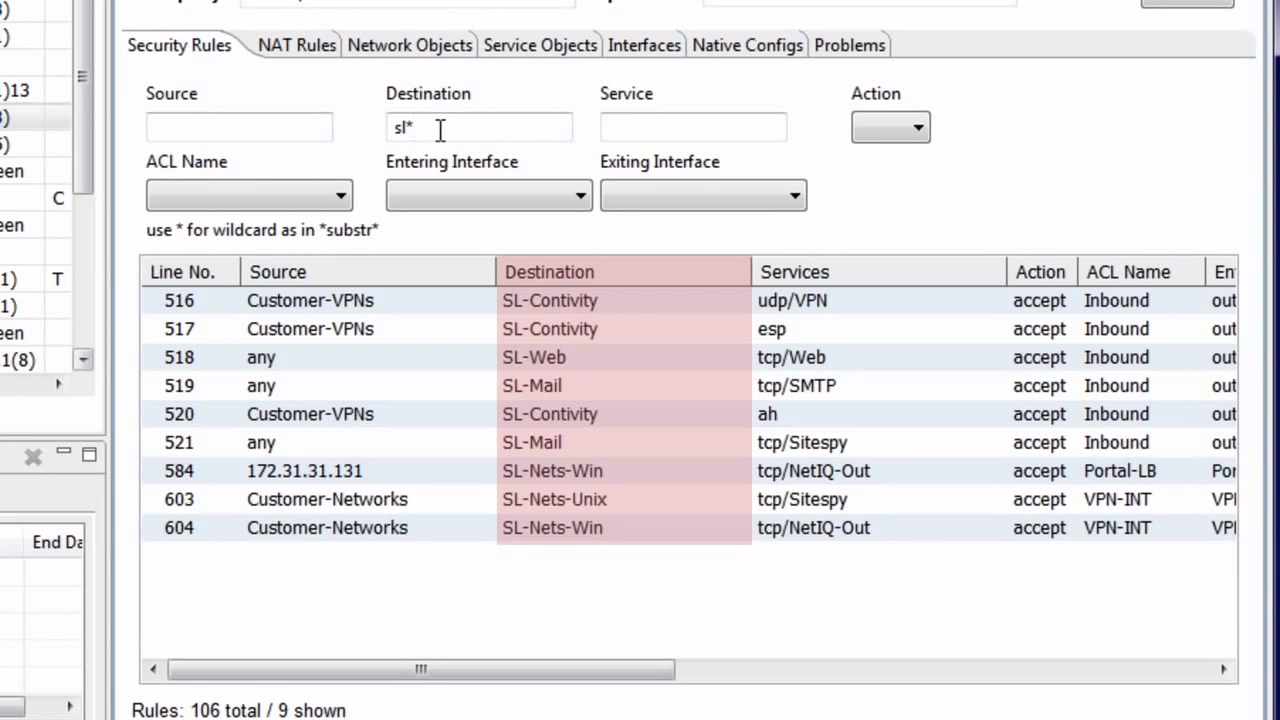
double_click(550, 359)
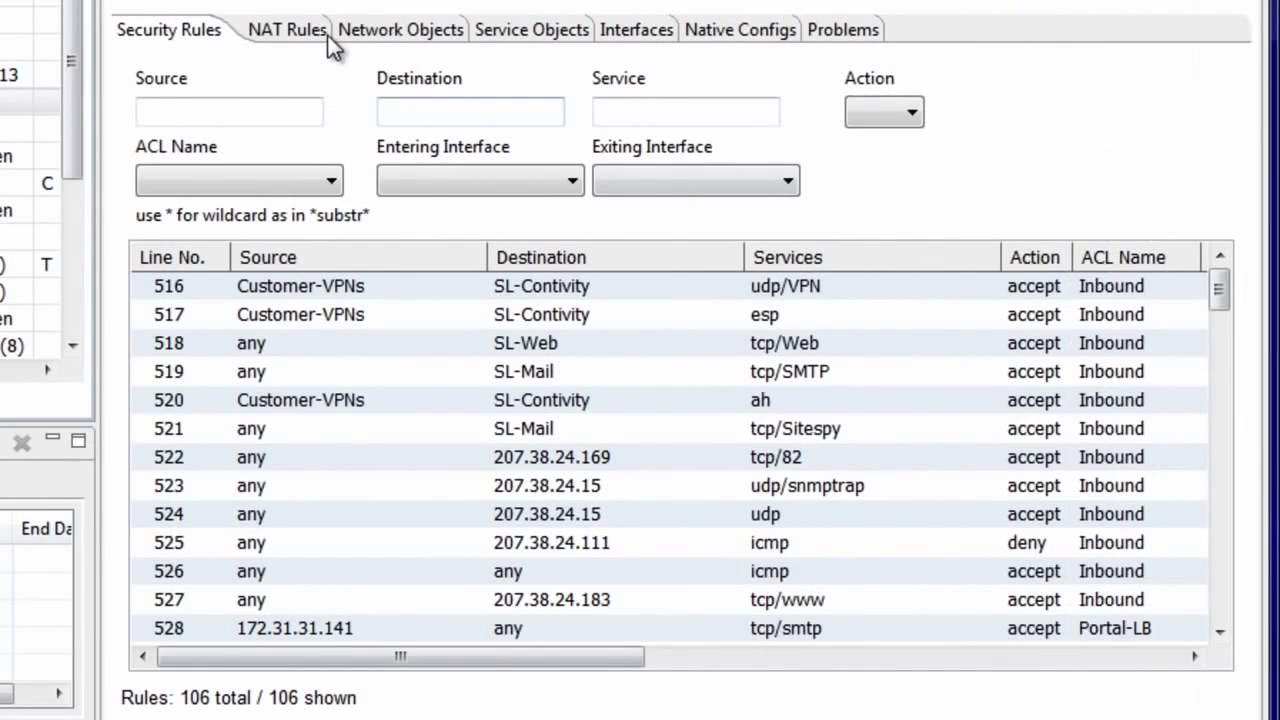
View the firewall's NAT rules and expand the MSG-Center group among its network objects.
click(295, 31)
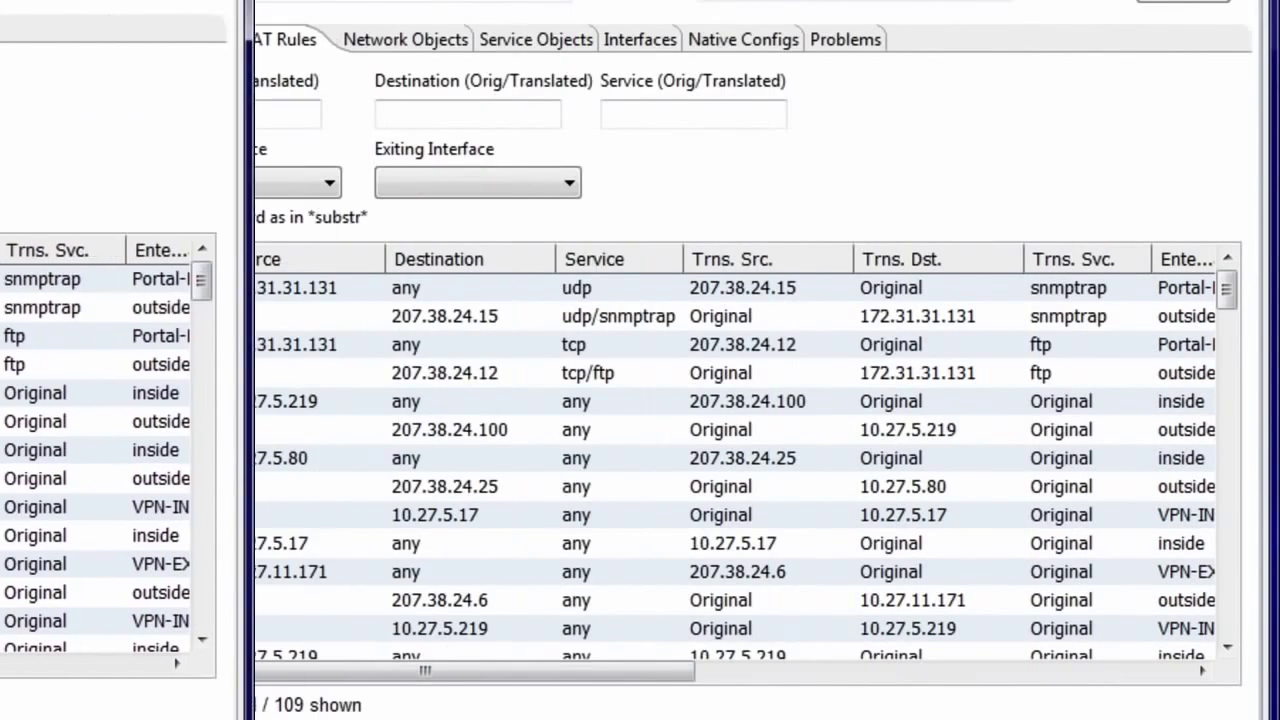
click(424, 40)
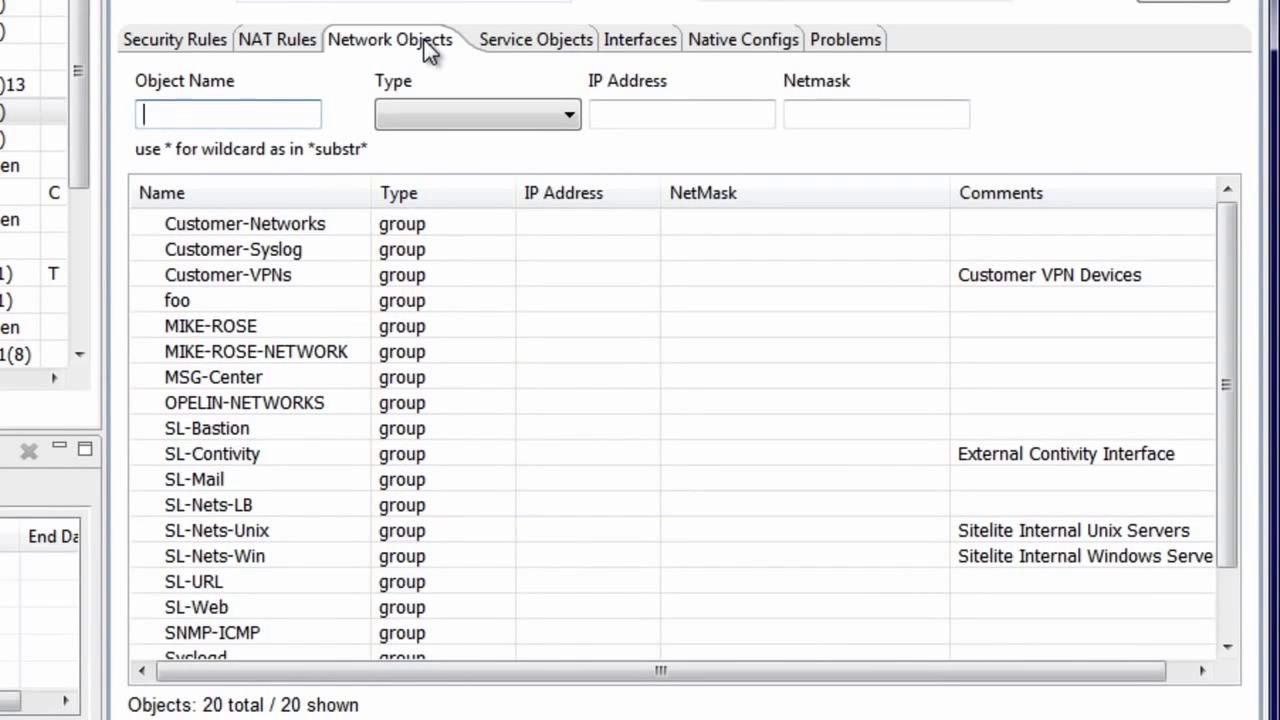
click(148, 378)
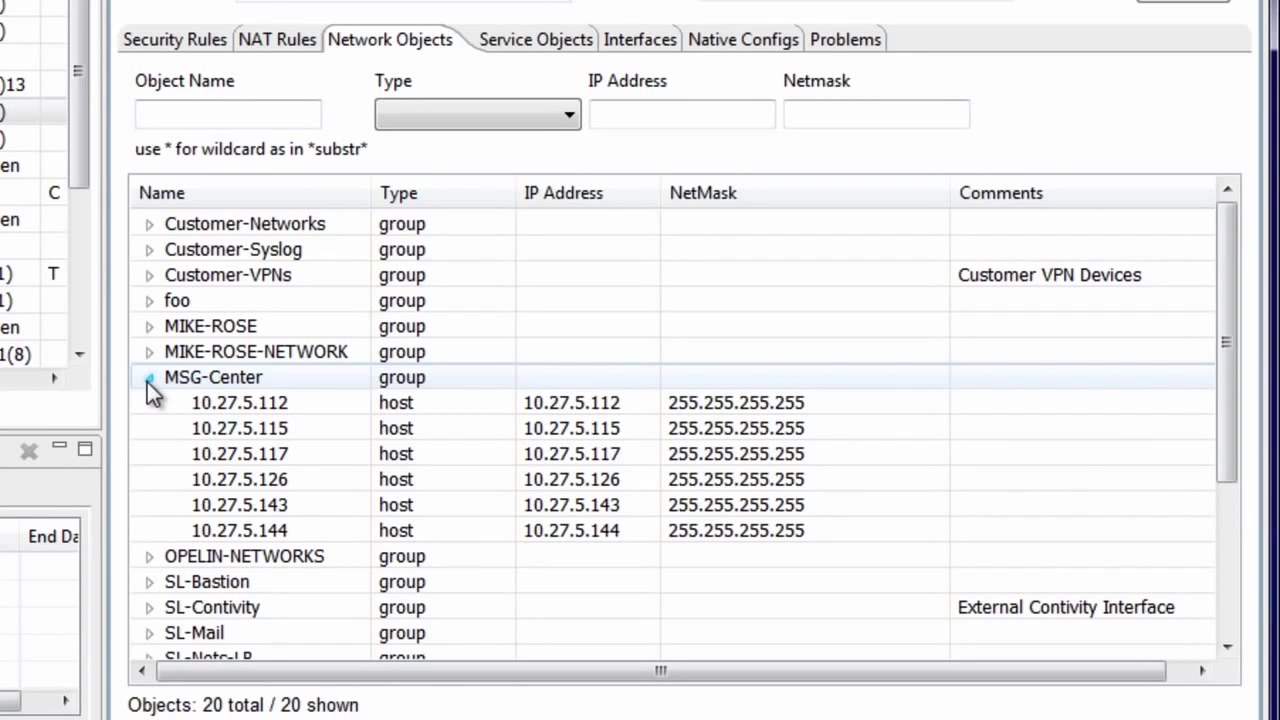
Filter the network objects by the object name sl*.
click(235, 112)
text(sl)
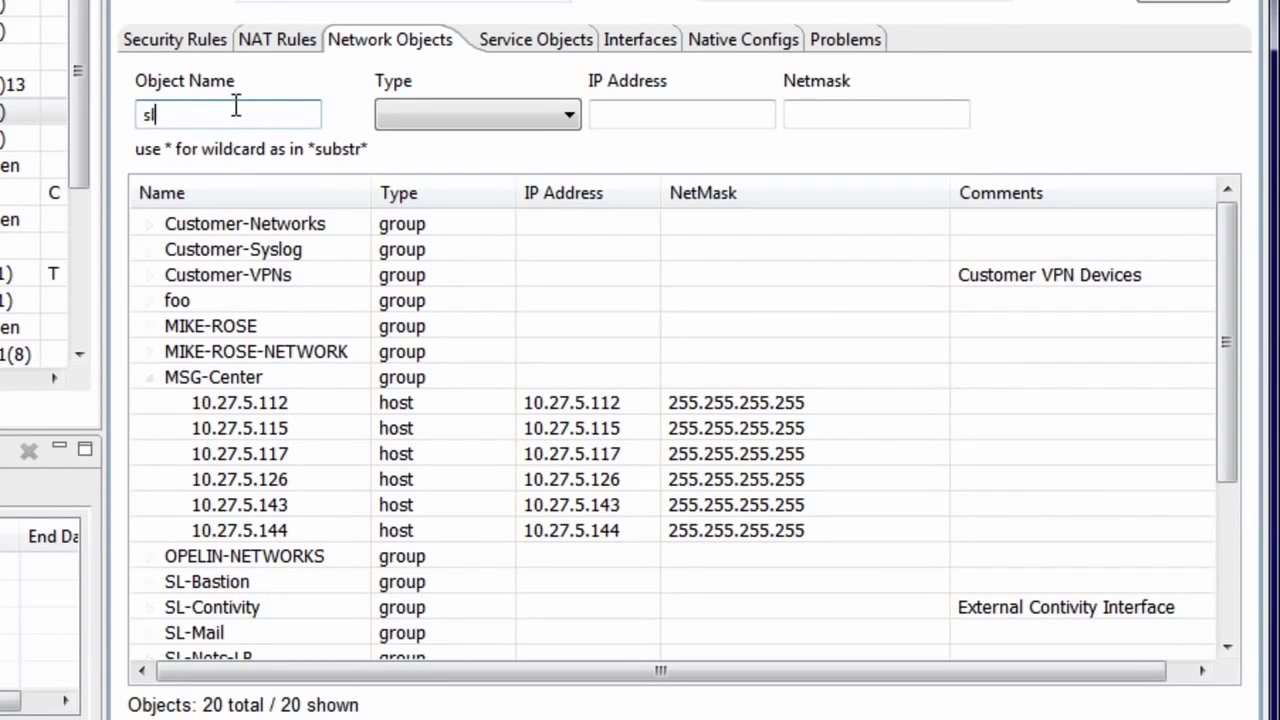
text(*)
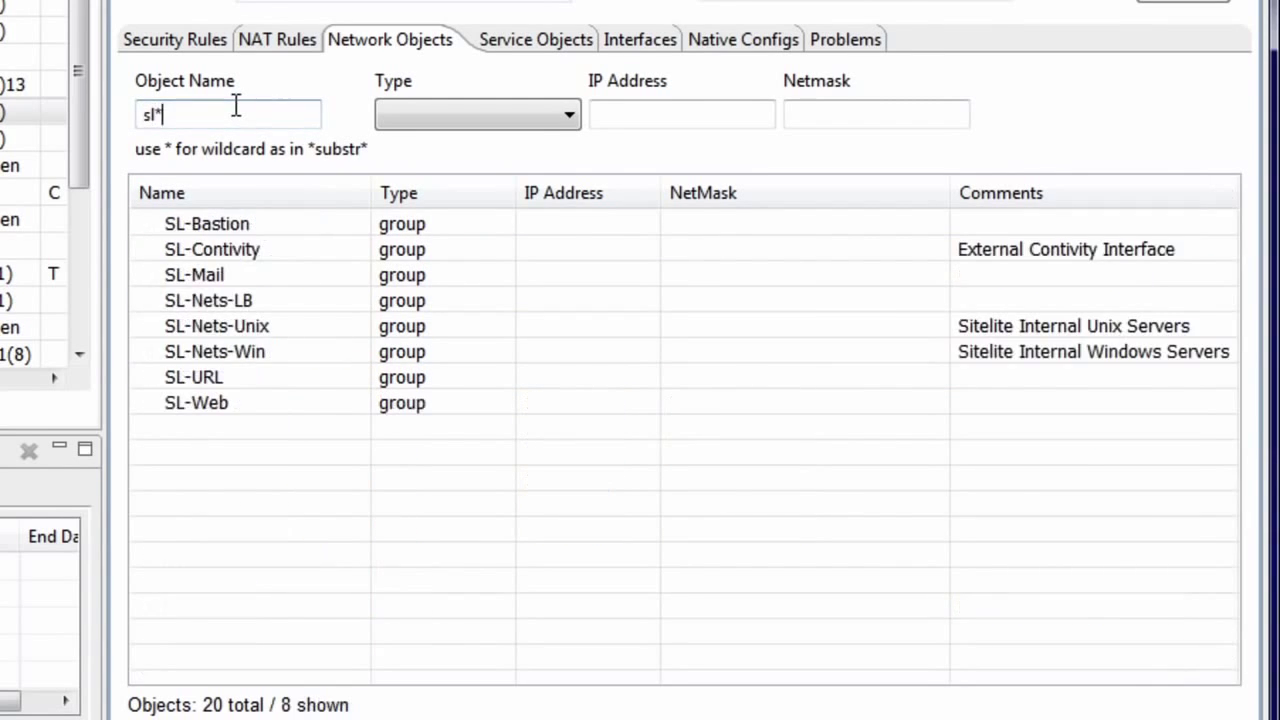
Review the firewall's service objects and its network interfaces.
click(516, 52)
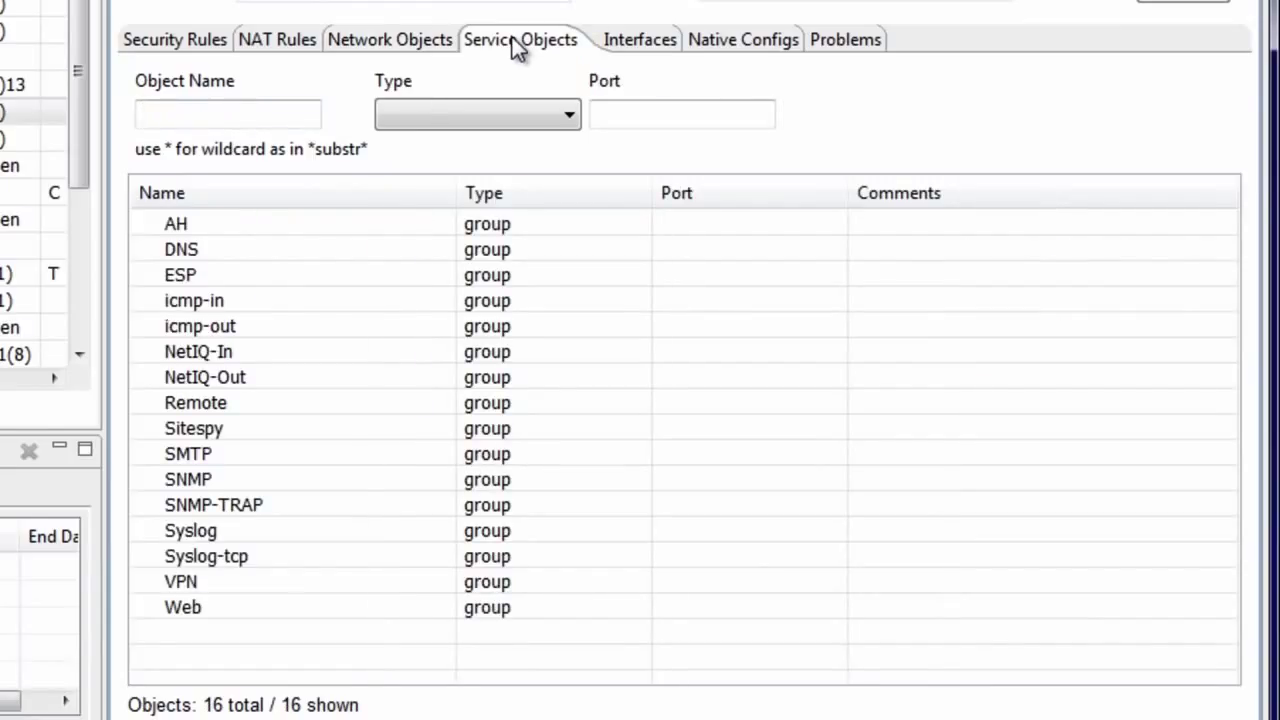
click(620, 46)
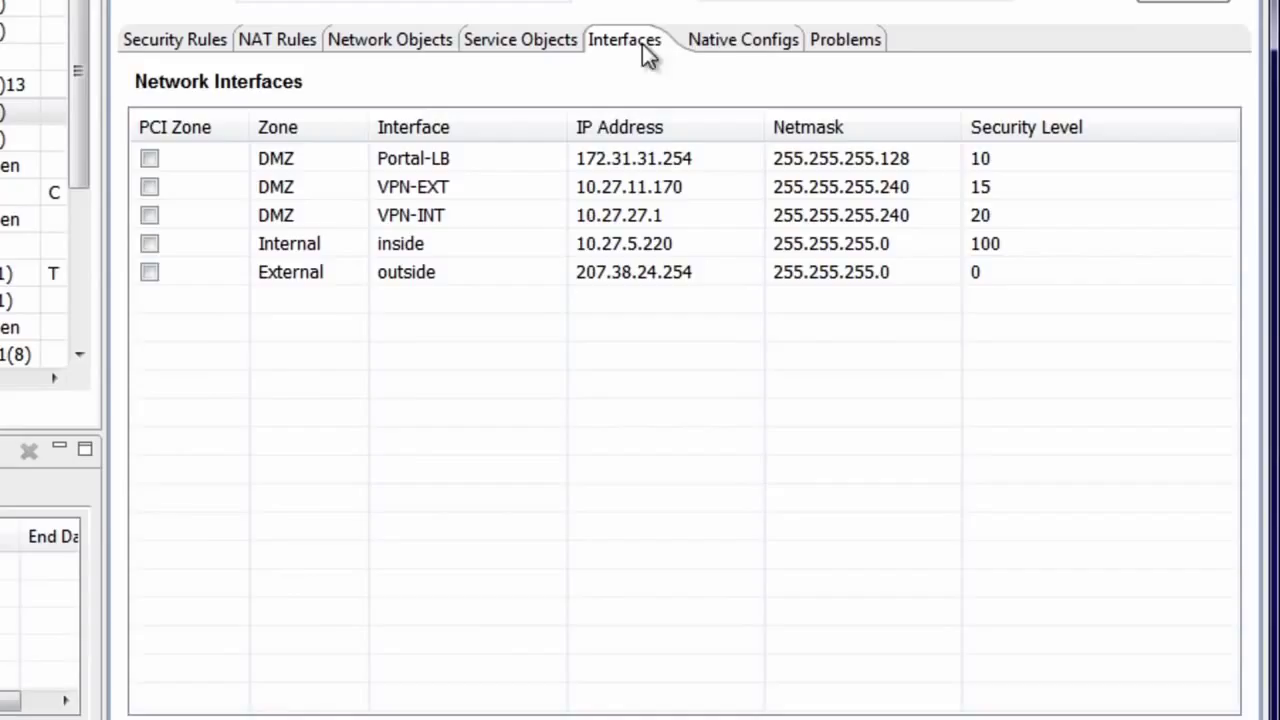
Search the native configuration file config.txt for occurrences of Portal-LB, and close the search.
click(749, 40)
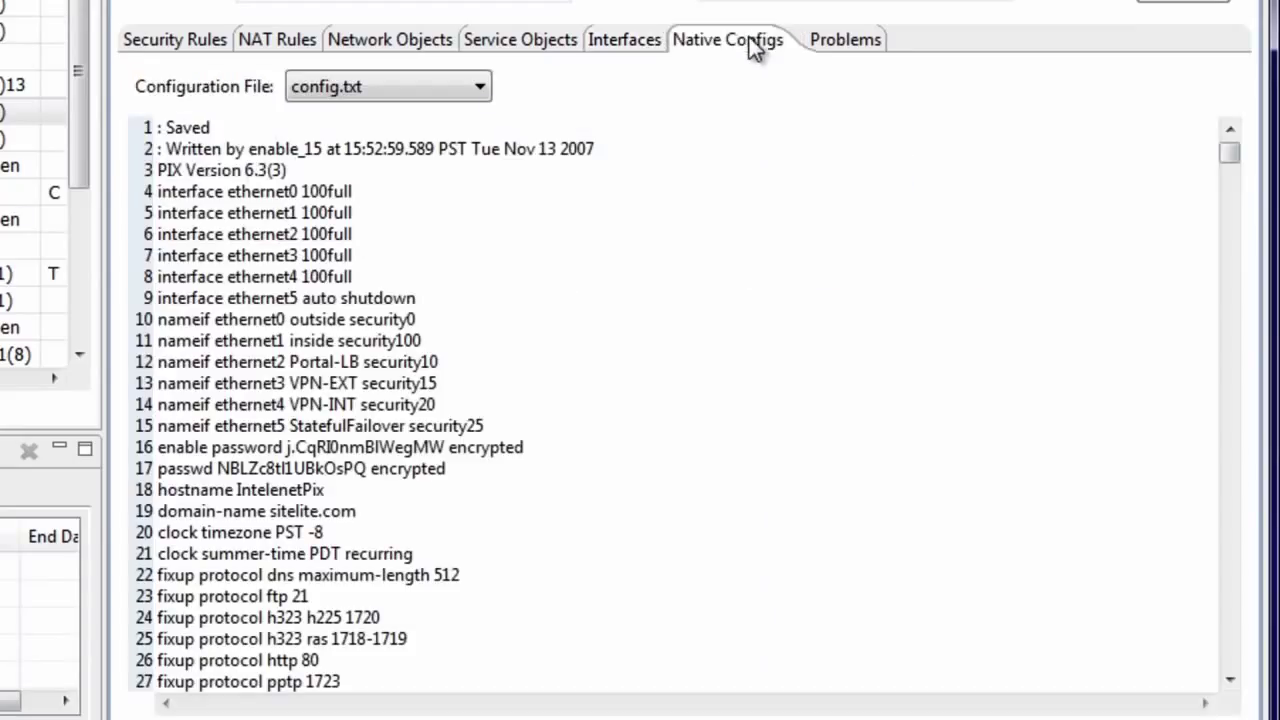
double_click(318, 363)
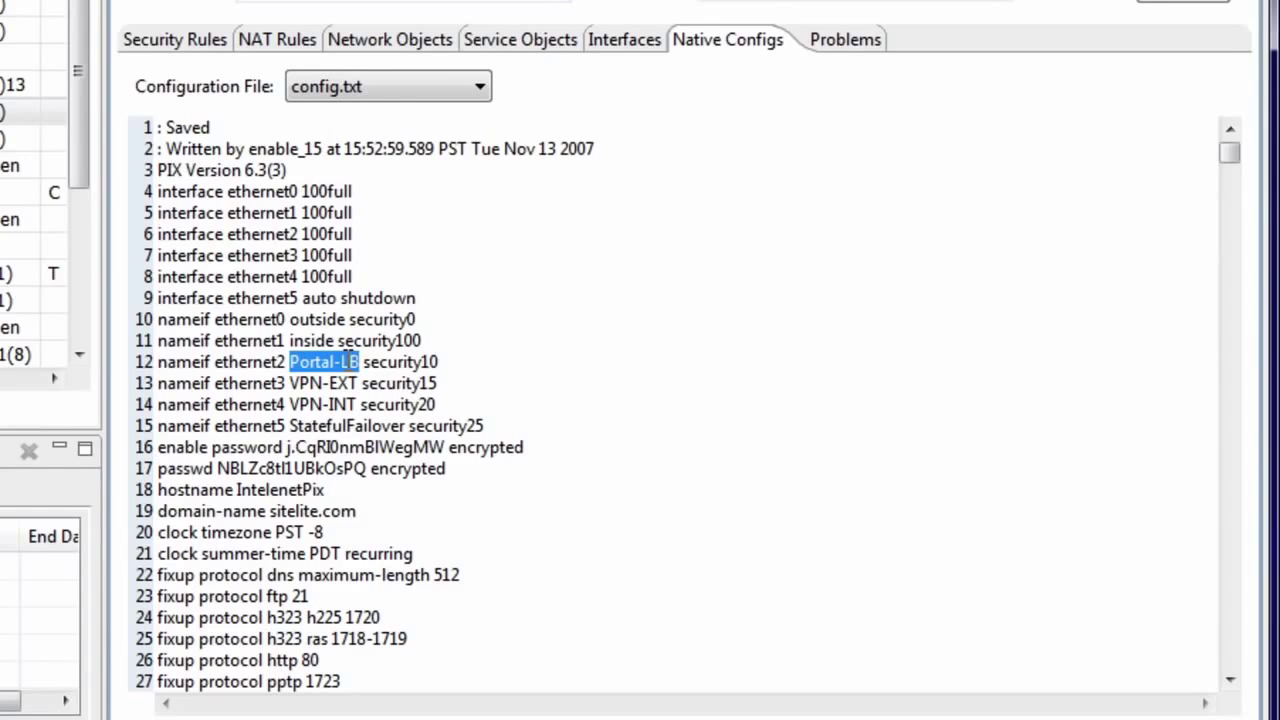
key(ctrl+f)
click(903, 494)
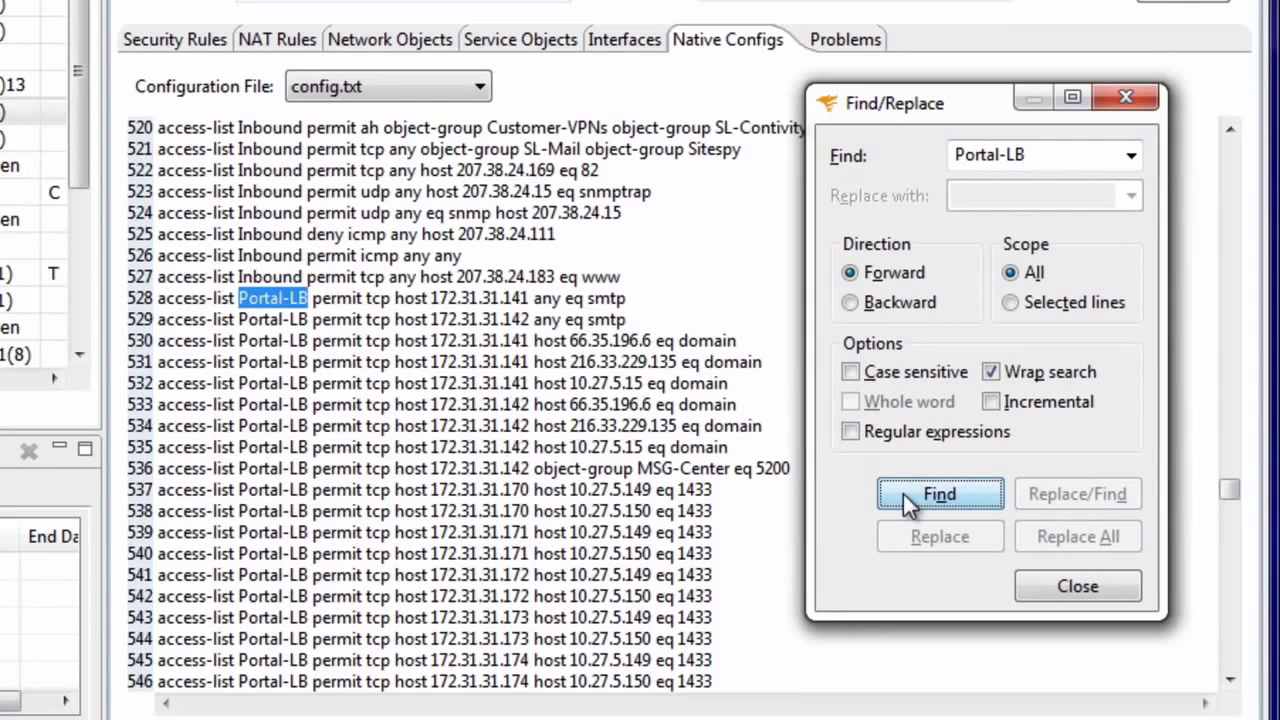
click(903, 494)
click(1045, 580)
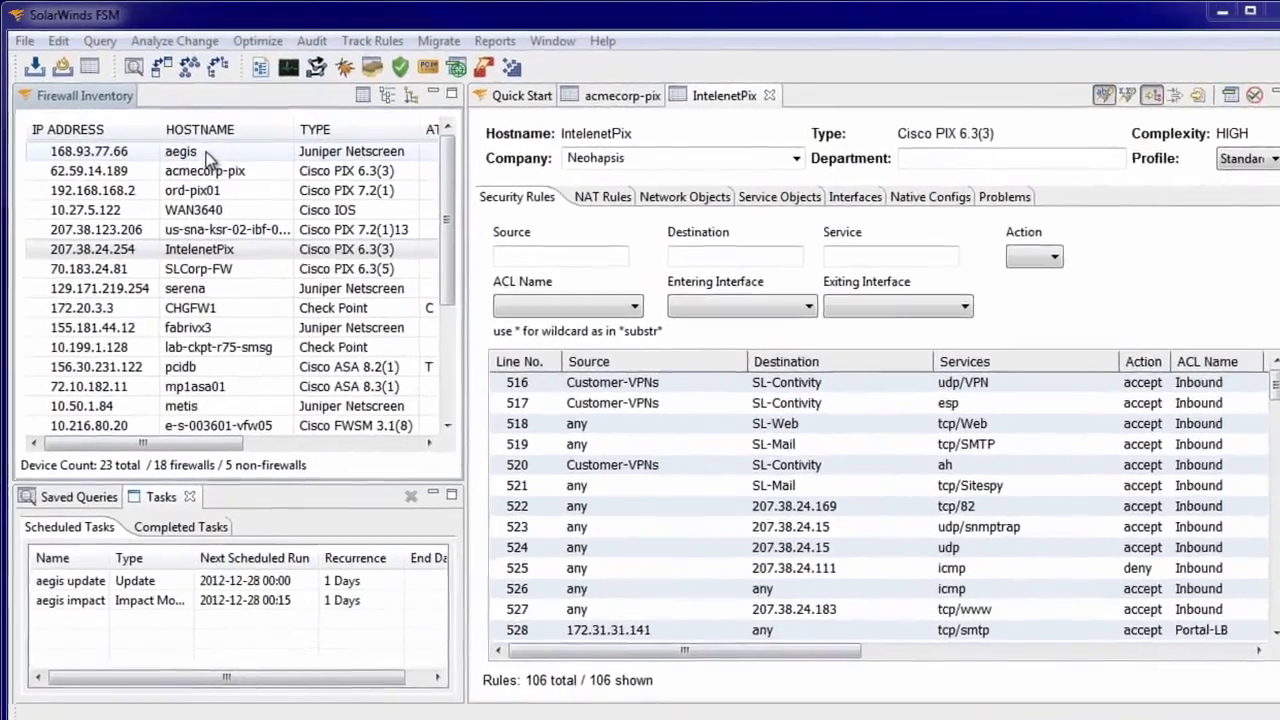
Add aegis, acmecorp-pix, ord-pix01 and us-sna-ksr-02-ibf-01-pri to the IntelenetPix selection in the firewall inventory.
ctrl+click(200, 151)
ctrl+click(202, 170)
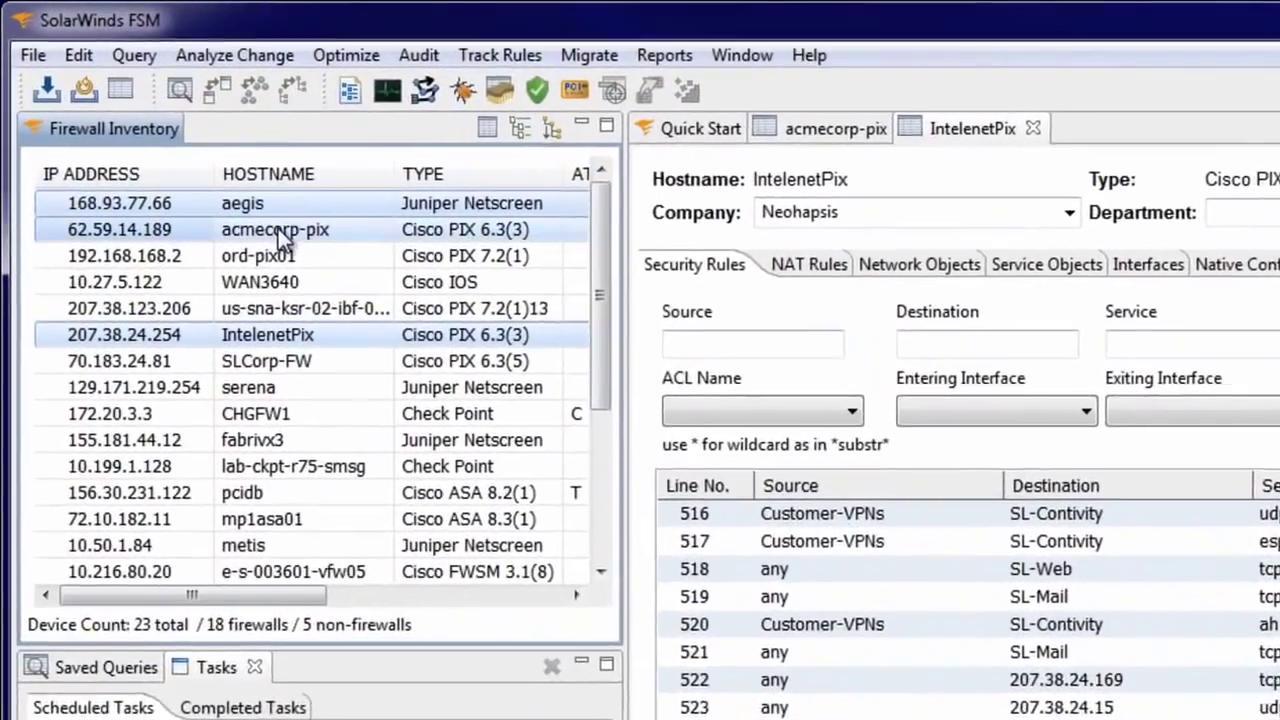
ctrl+click(212, 190)
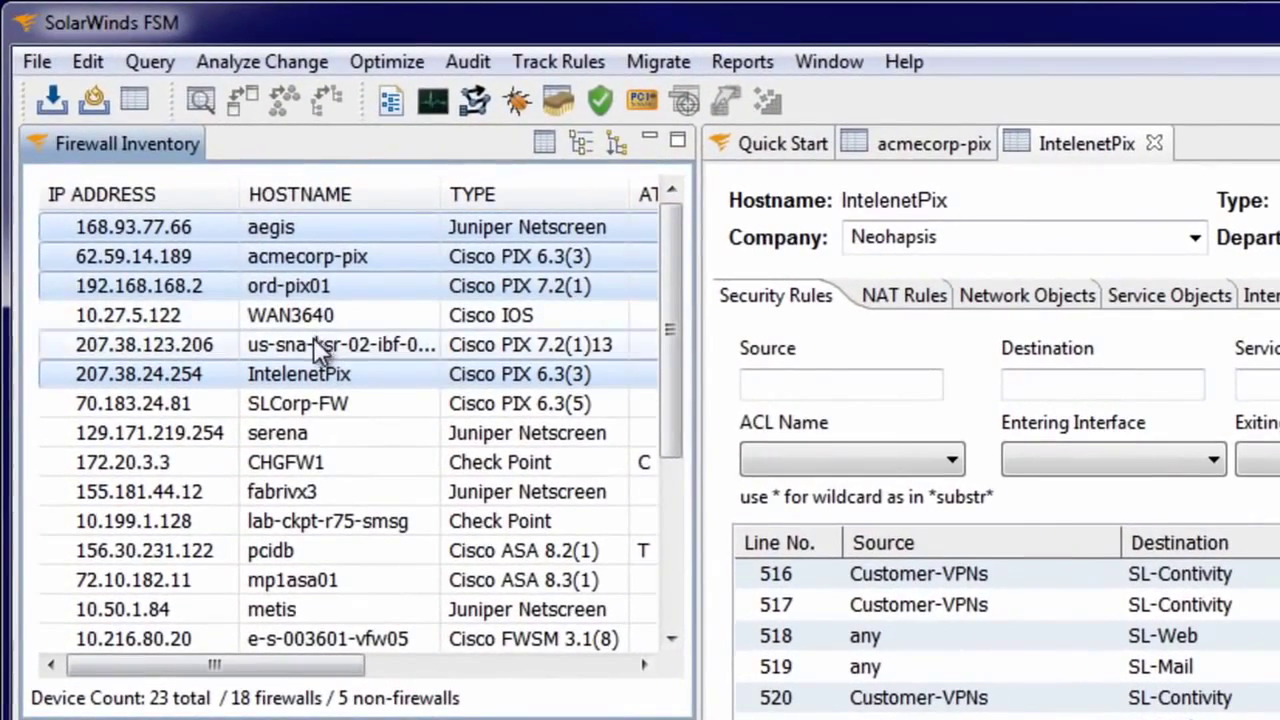
ctrl+click(313, 340)
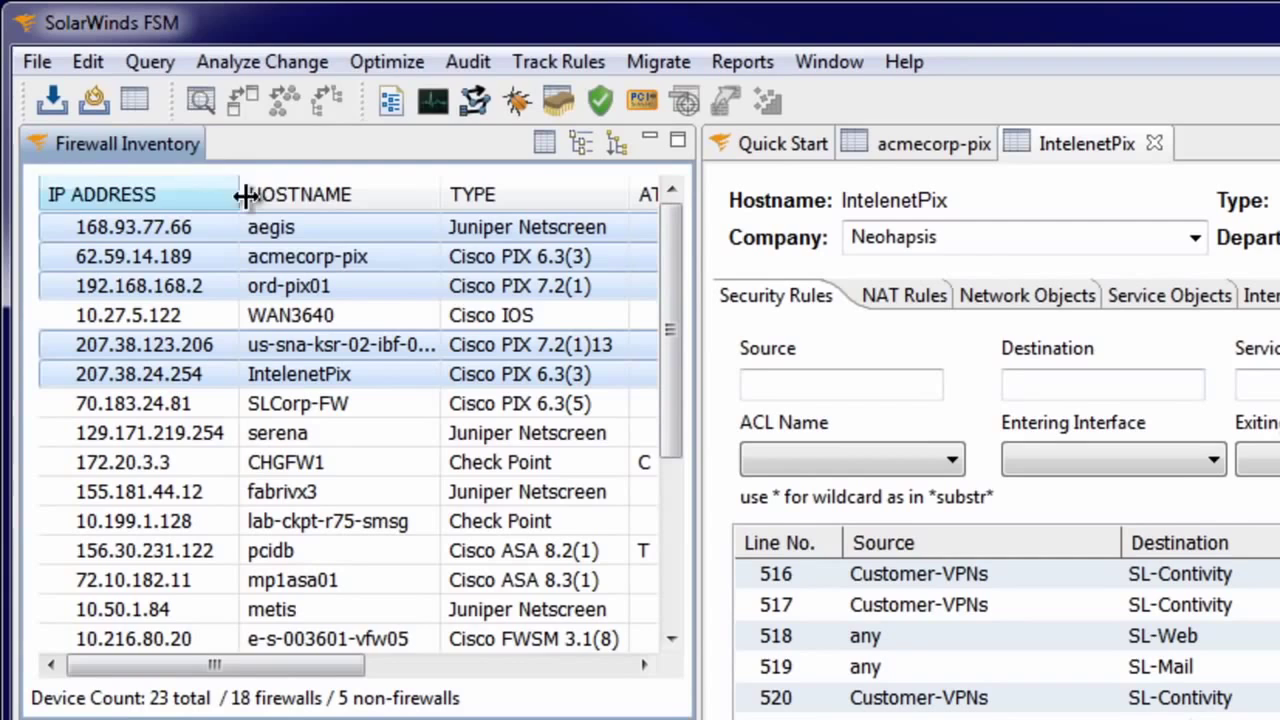
Open the rule search for the selected firewalls.
click(147, 63)
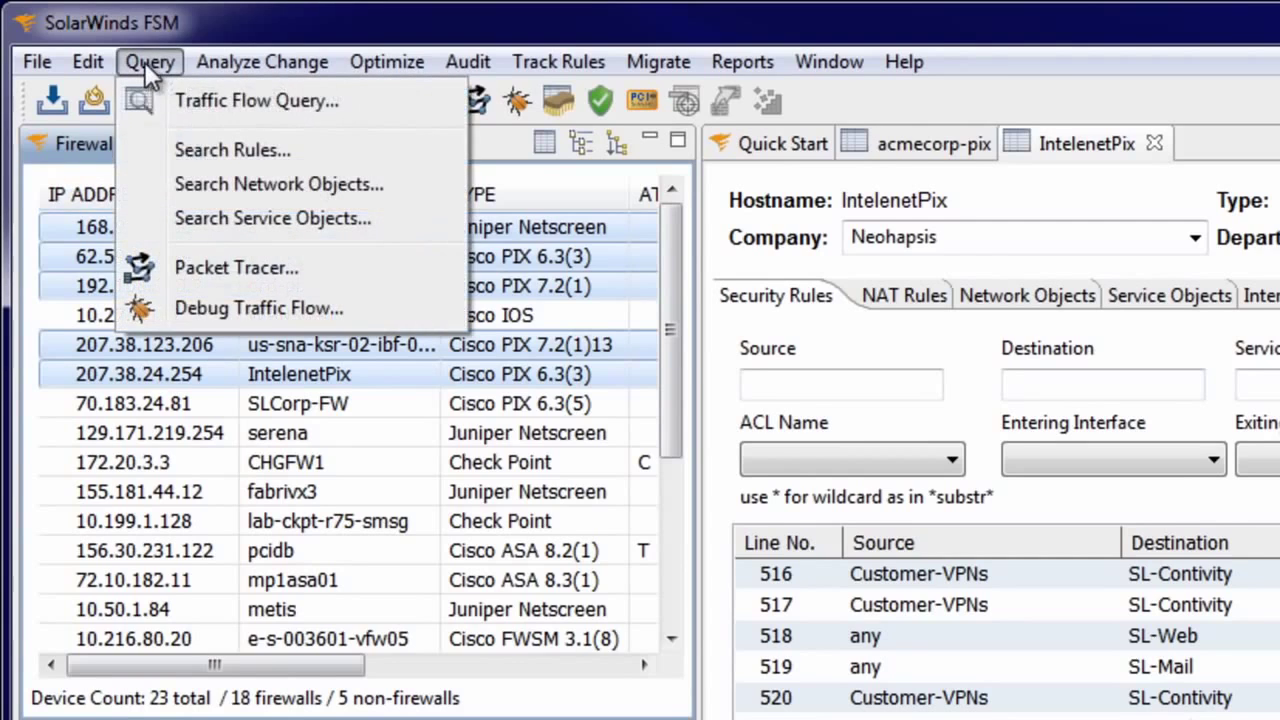
click(208, 150)
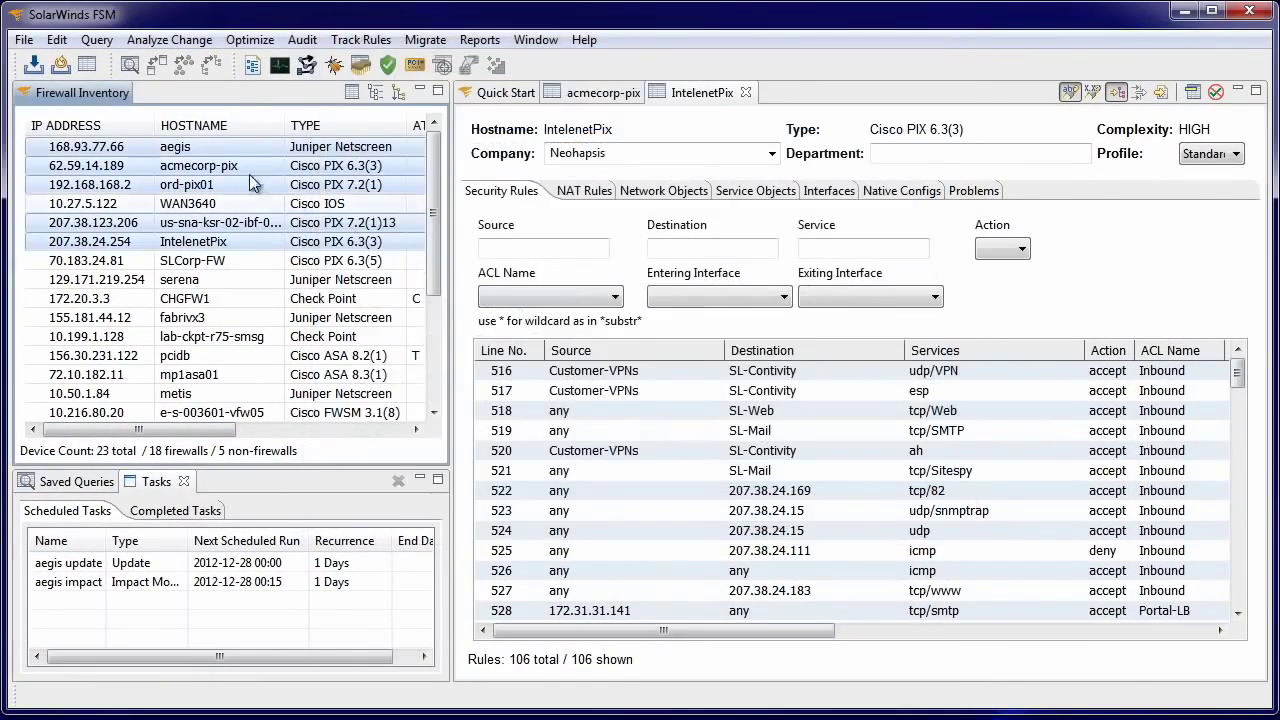
Run a traffic flow query on the selected firewalls for the services allowed to destination address 192.168.1.1.
click(97, 40)
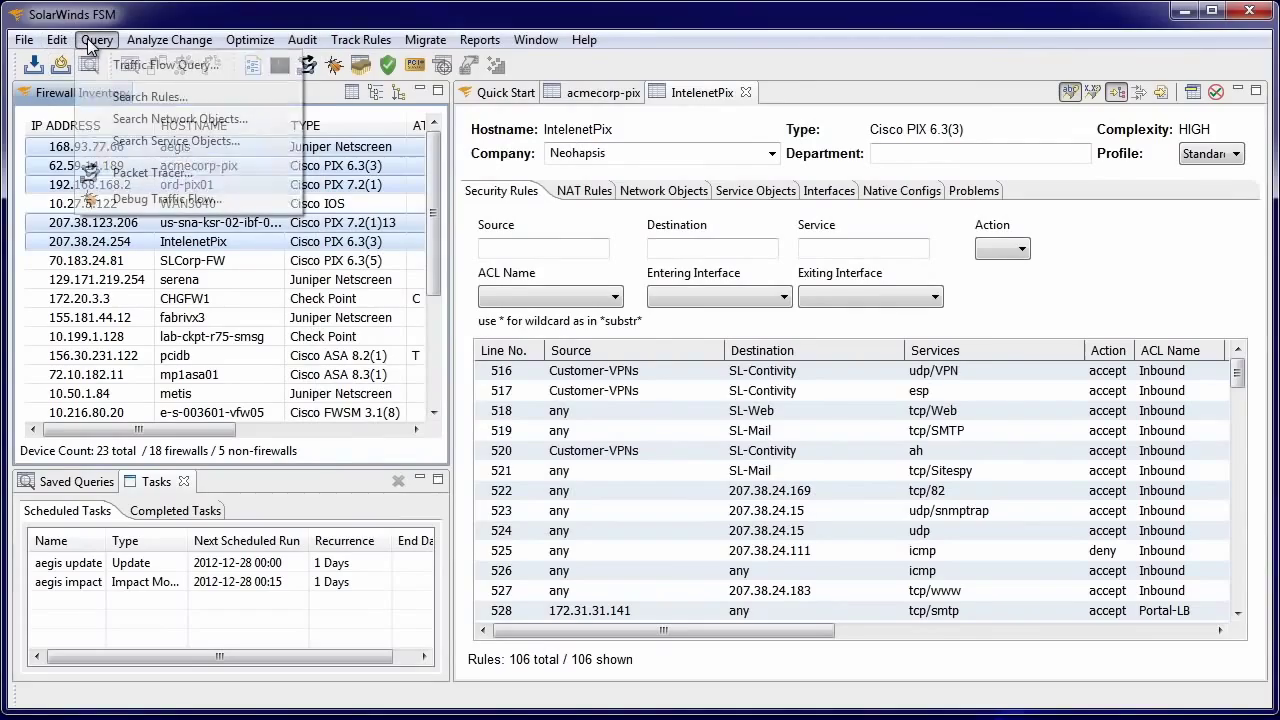
click(134, 66)
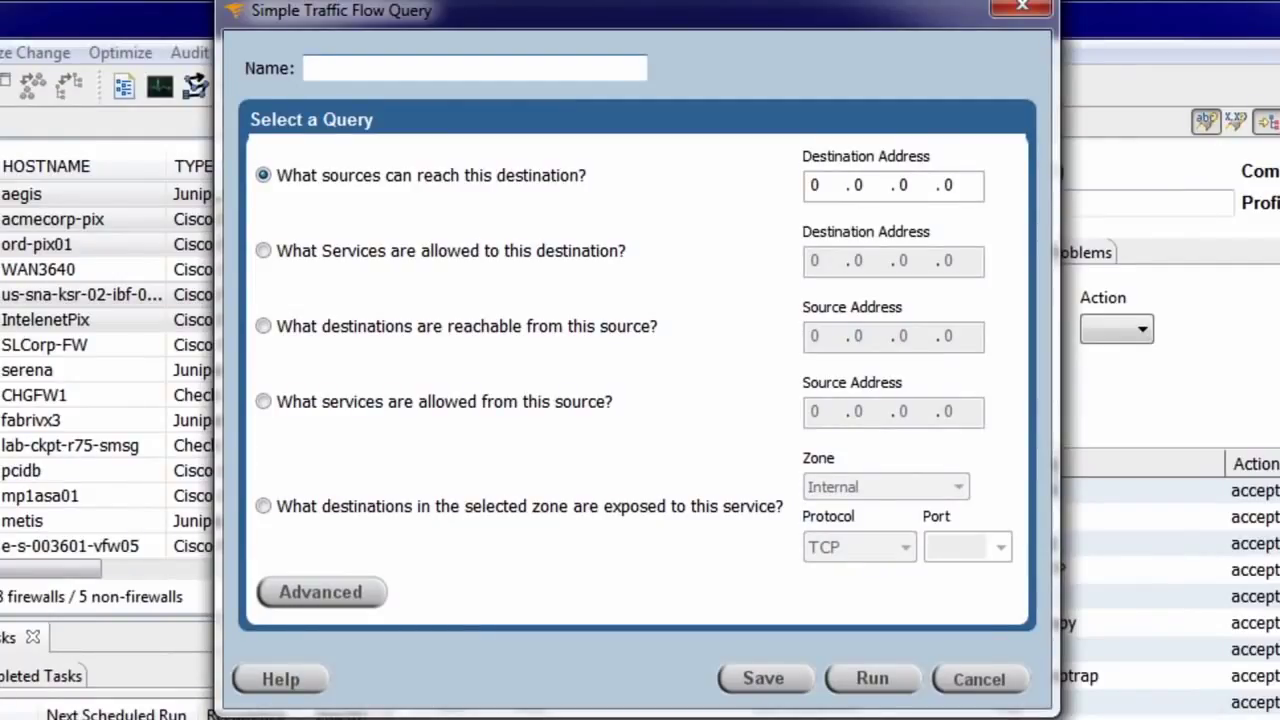
click(268, 253)
double_click(820, 261)
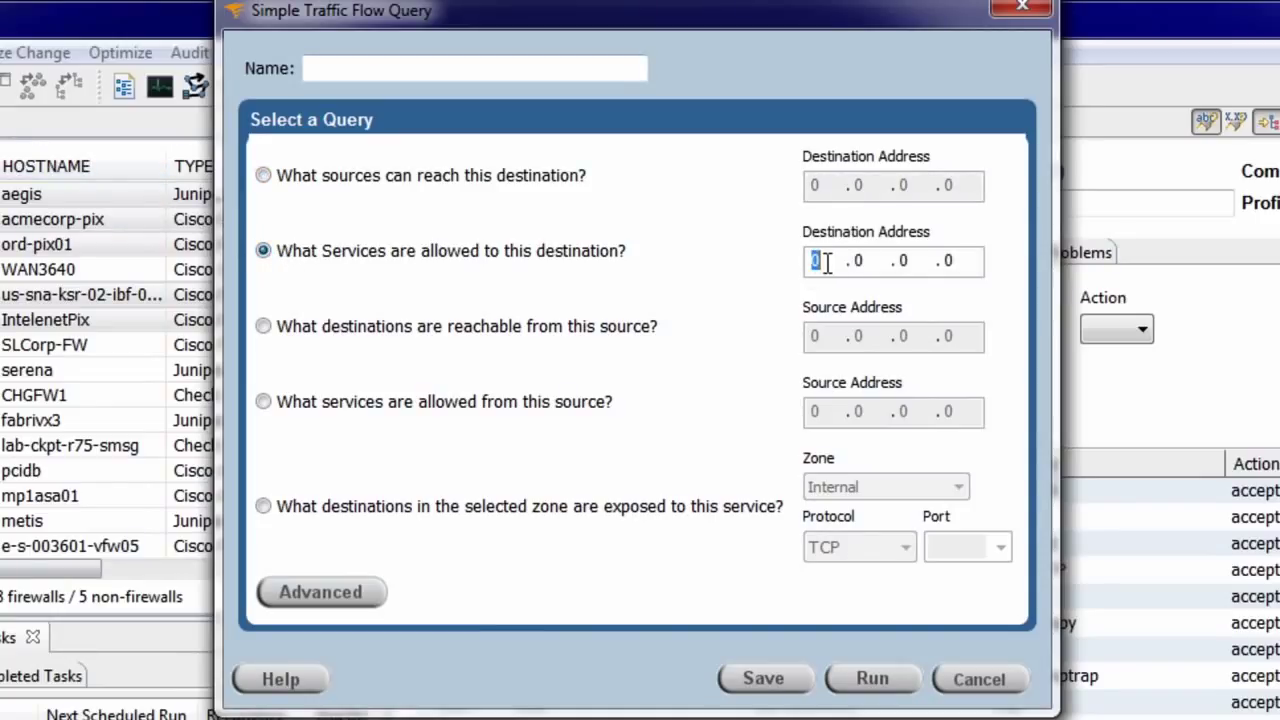
text(192 .168 .1 .1)
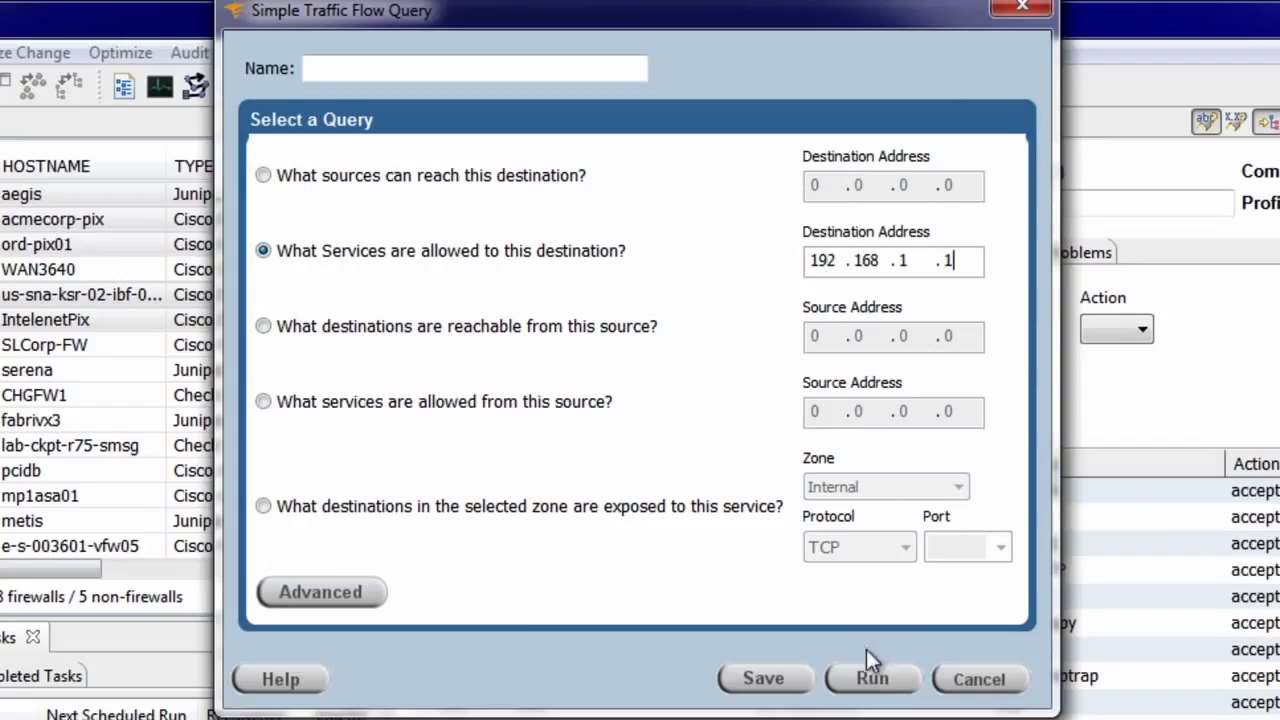
click(866, 681)
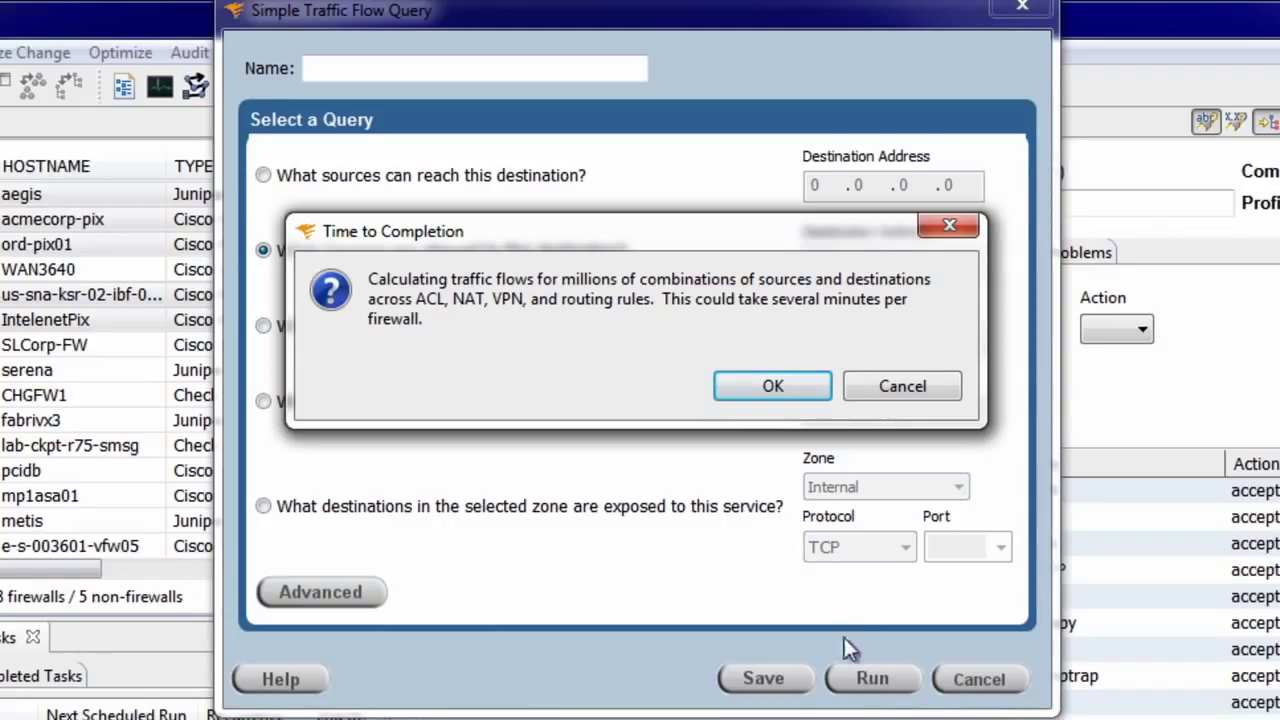
click(759, 383)
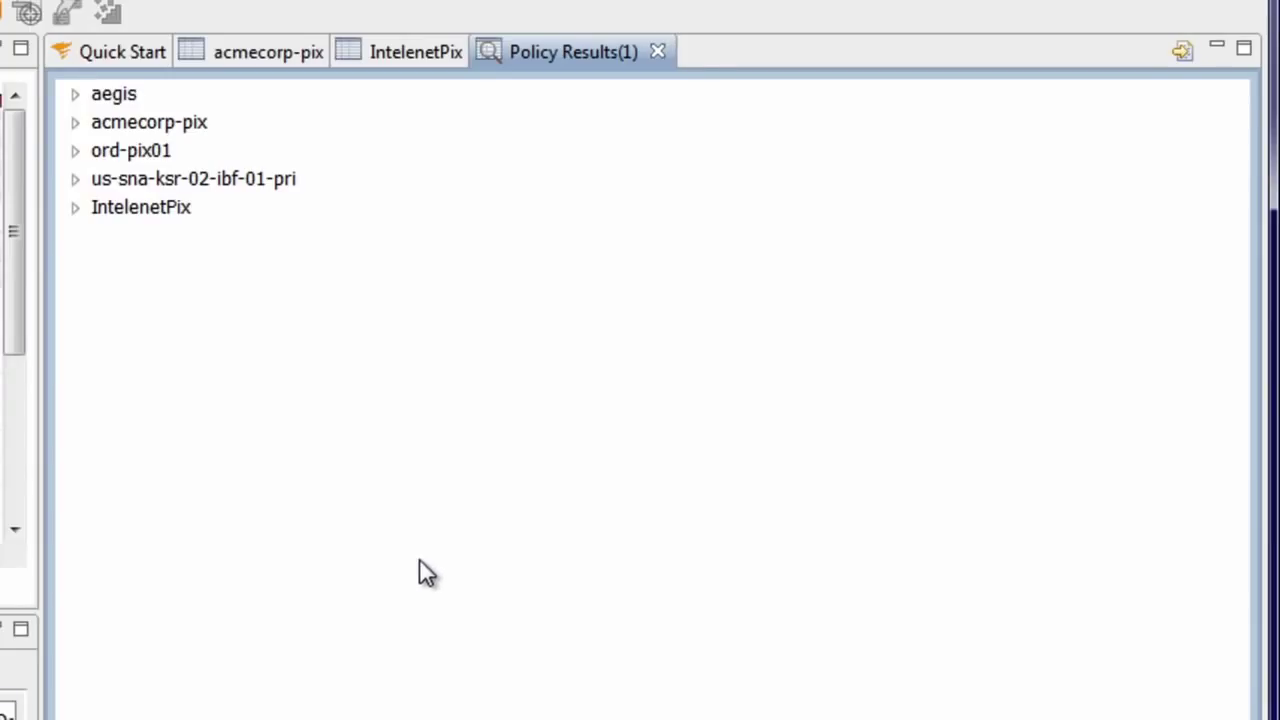
Expand the acmecorp-pix results for 192.168.1.1 to see the source addresses for tcp/smtp (25) and tcp/nntp (119).
click(75, 122)
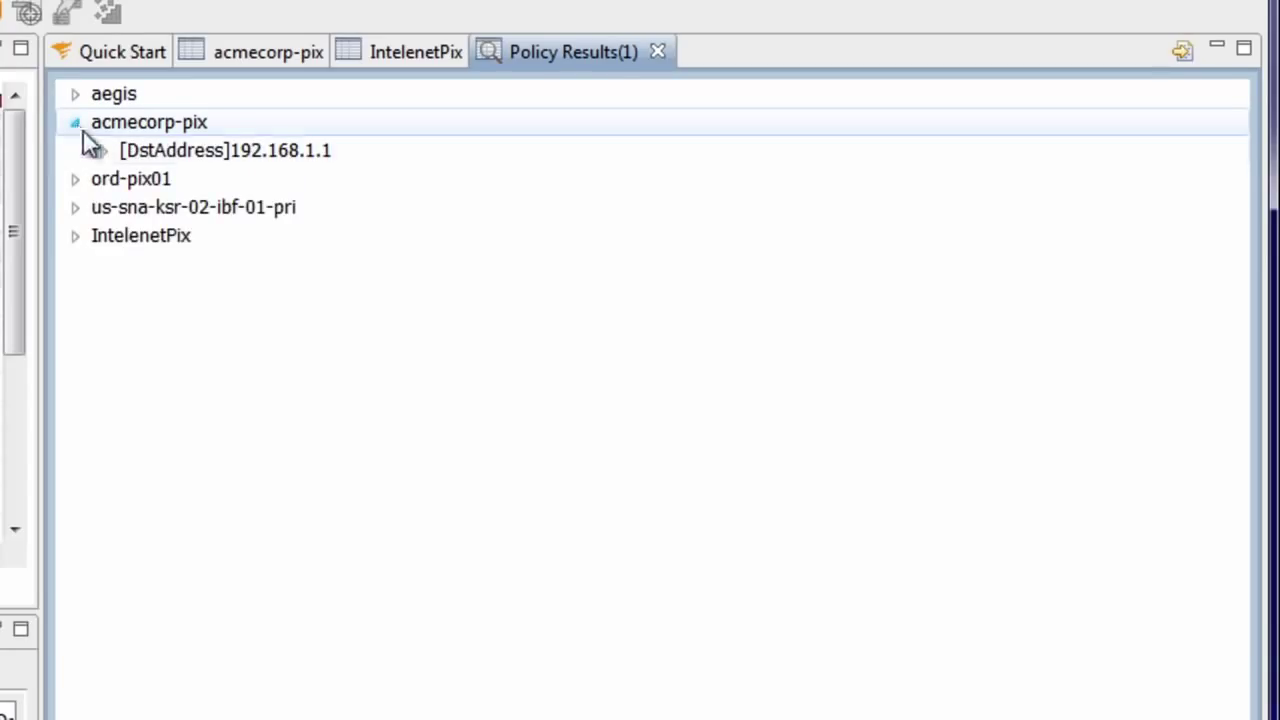
click(105, 151)
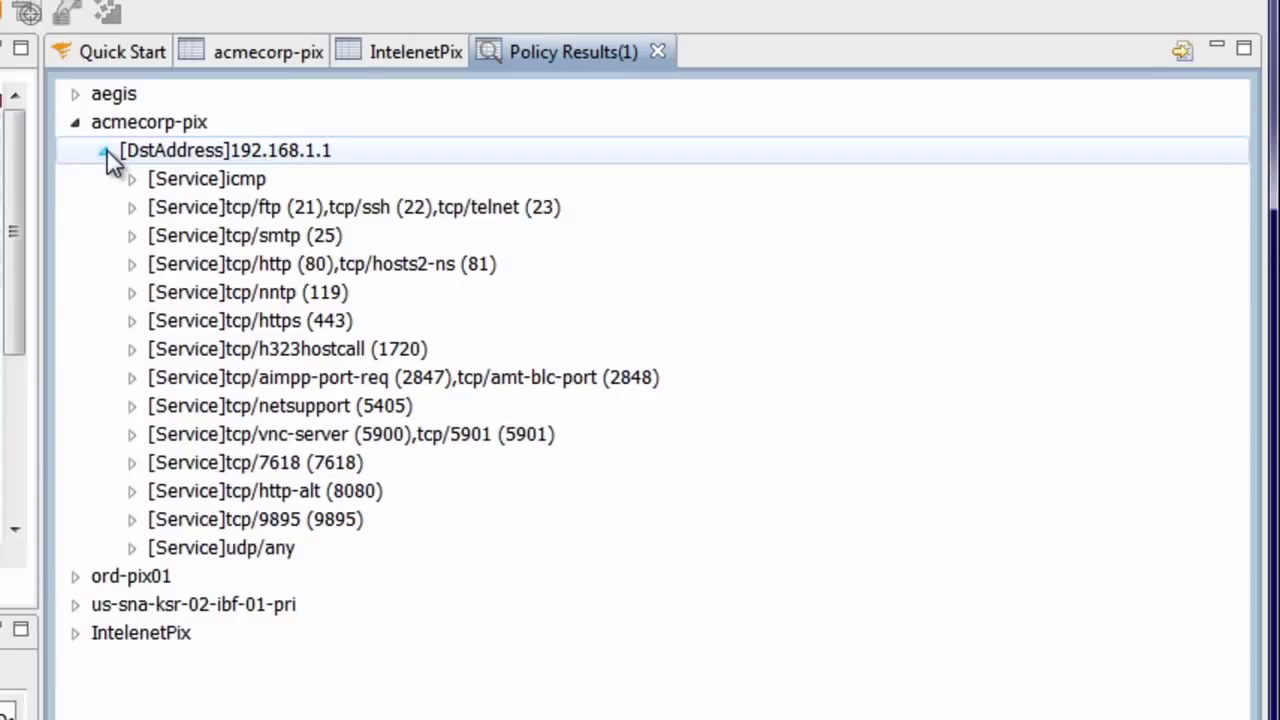
click(133, 237)
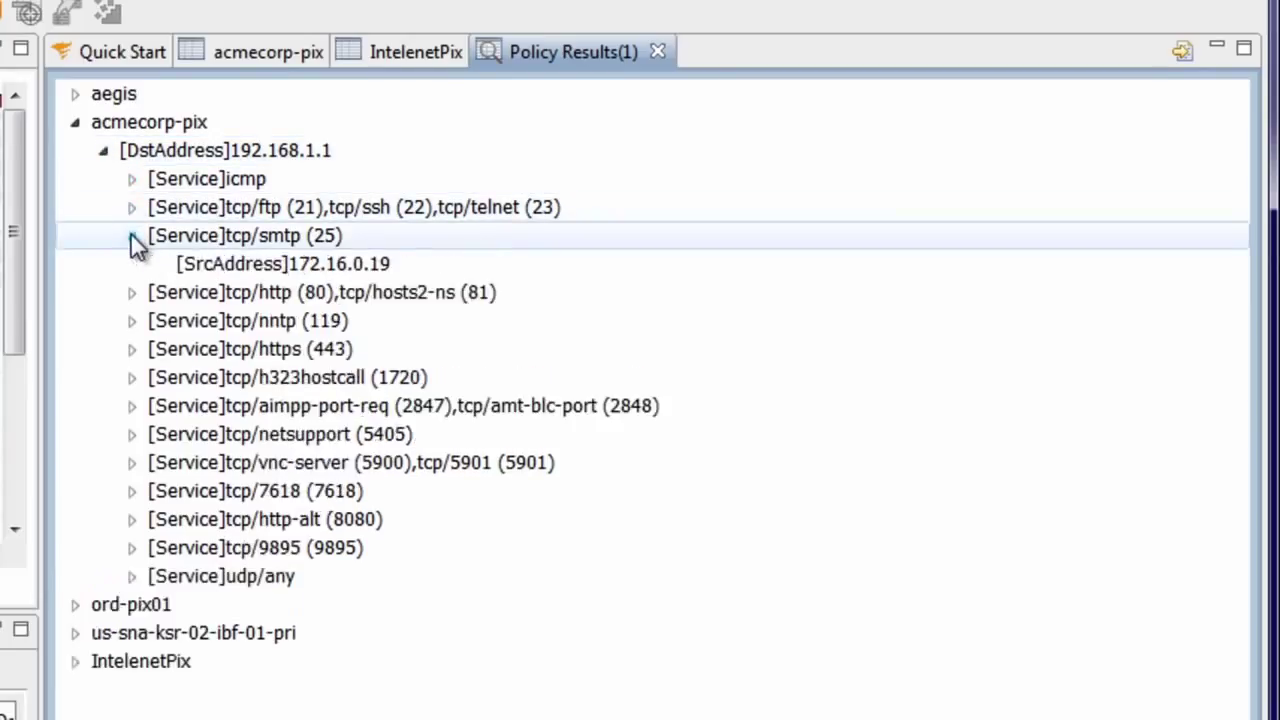
click(138, 323)
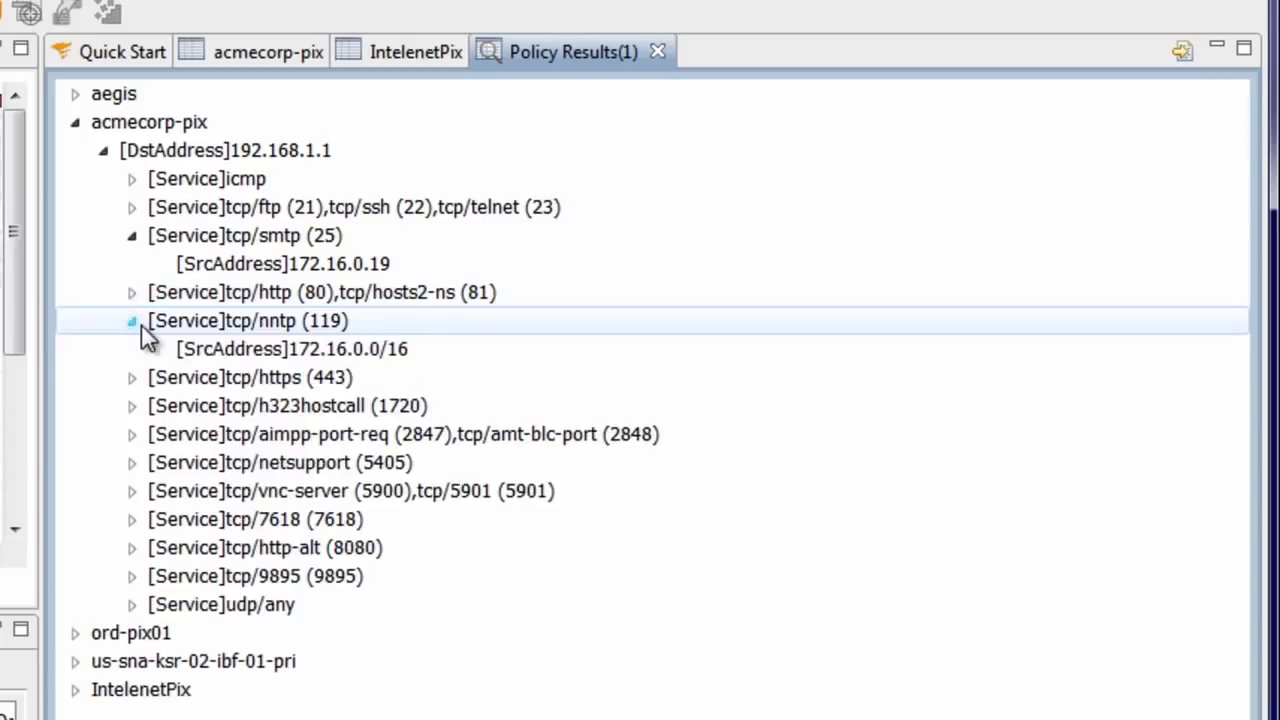